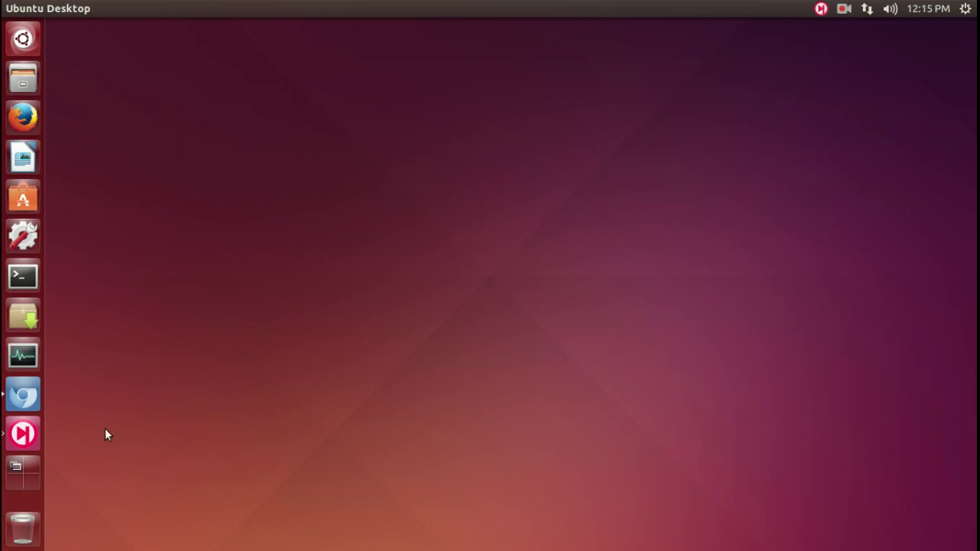
# - Bring up Chromium, look over the SoundCloud artist's track stream, then go back to the Tomahawk site tab
pyautogui.click(31, 398)
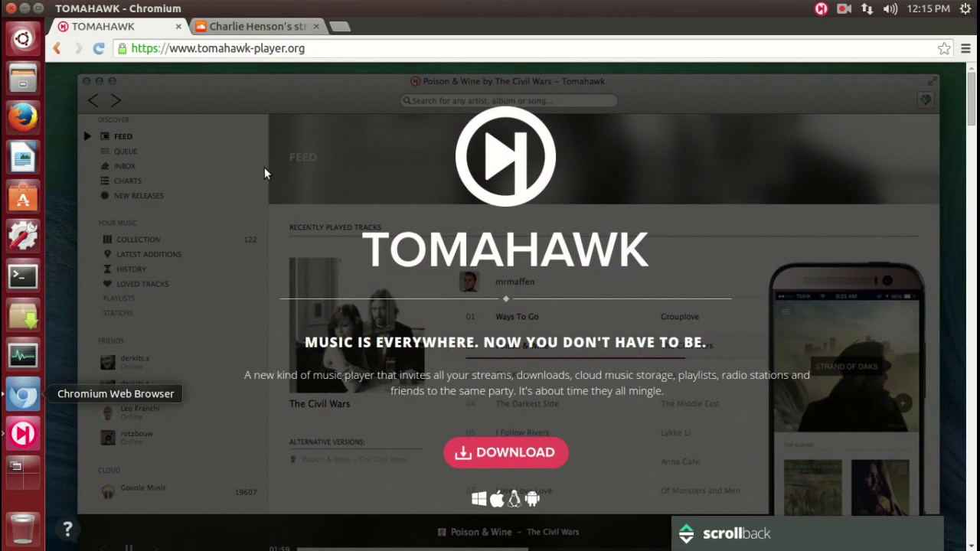
pyautogui.click(249, 25)
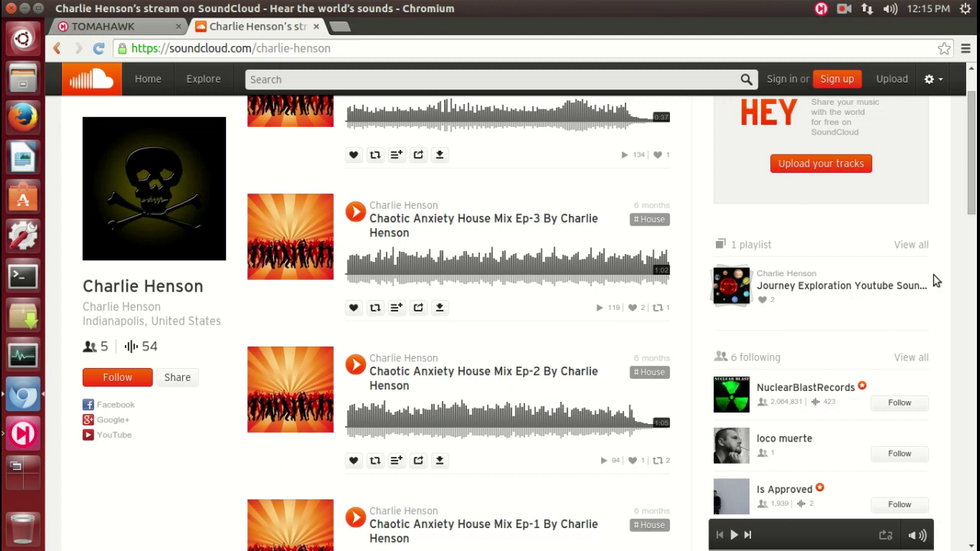
pyautogui.moveTo(974, 198); pyautogui.dragTo(975, 175)
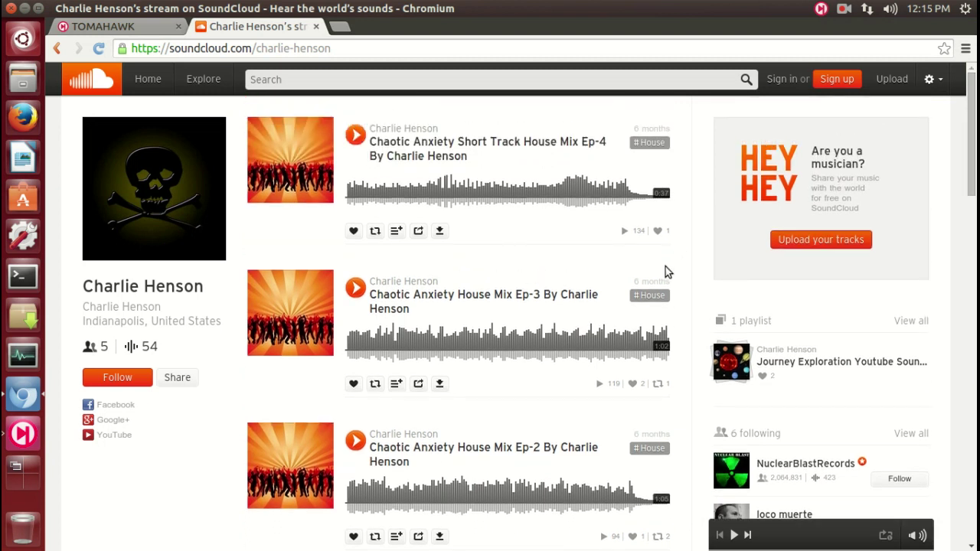
pyautogui.click(147, 29)
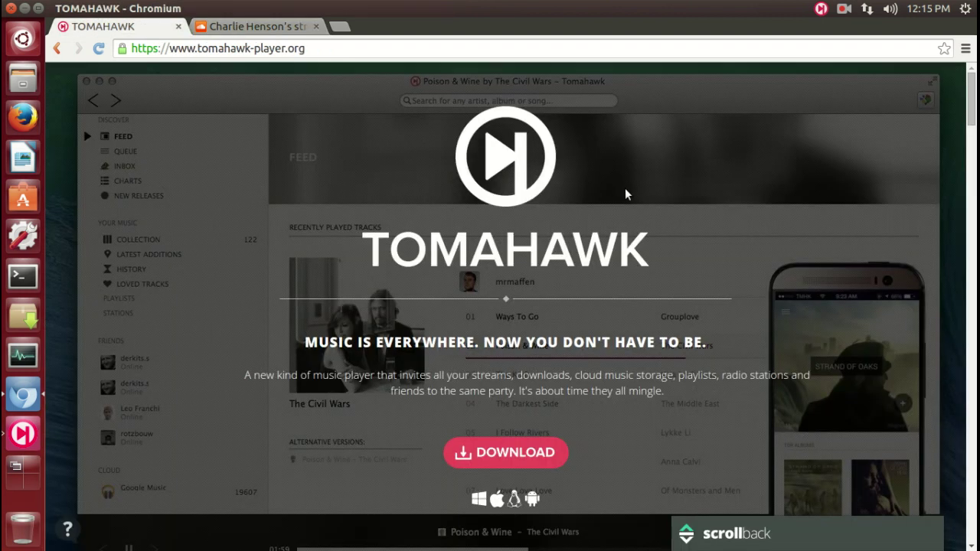
# - Scroll tomahawk-player.org past Plug In, Get Social and Features down to the Download section
pyautogui.scroll(-2, 625, 193)
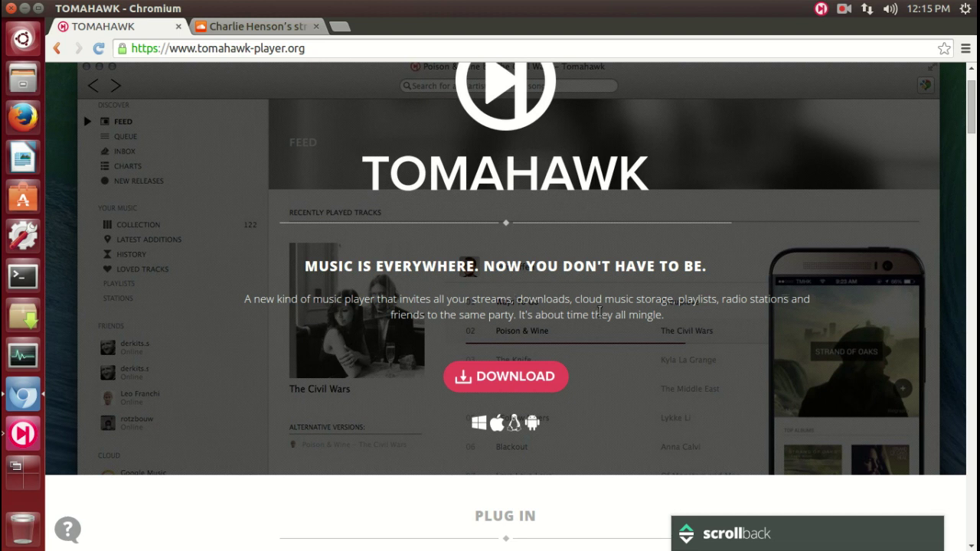
pyautogui.scroll(-5, 599, 311)
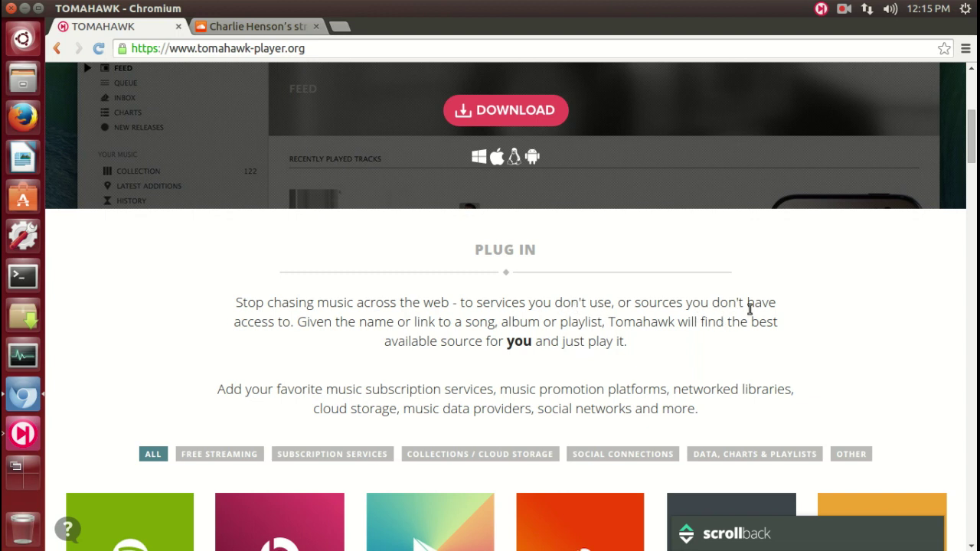
pyautogui.scroll(-2, 749, 308)
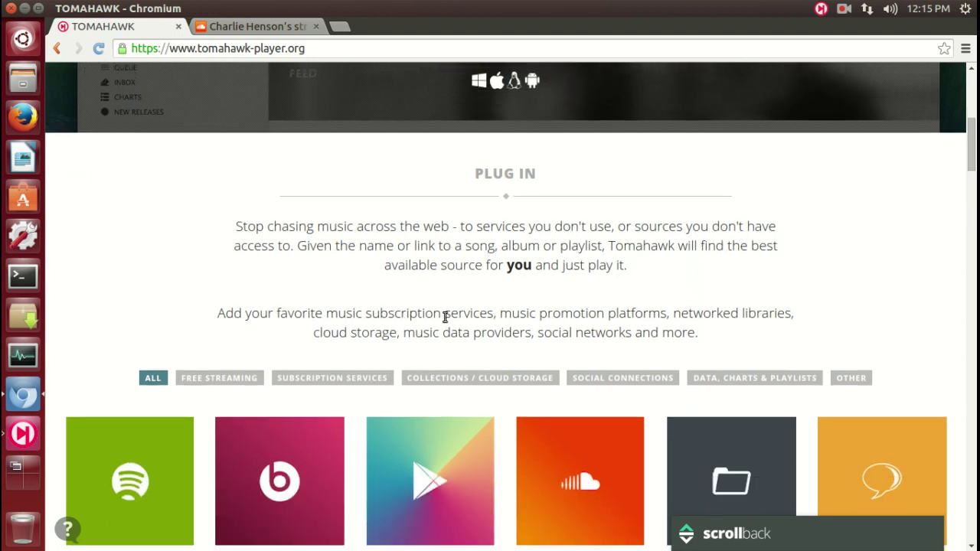
pyautogui.scroll(-2, 509, 323)
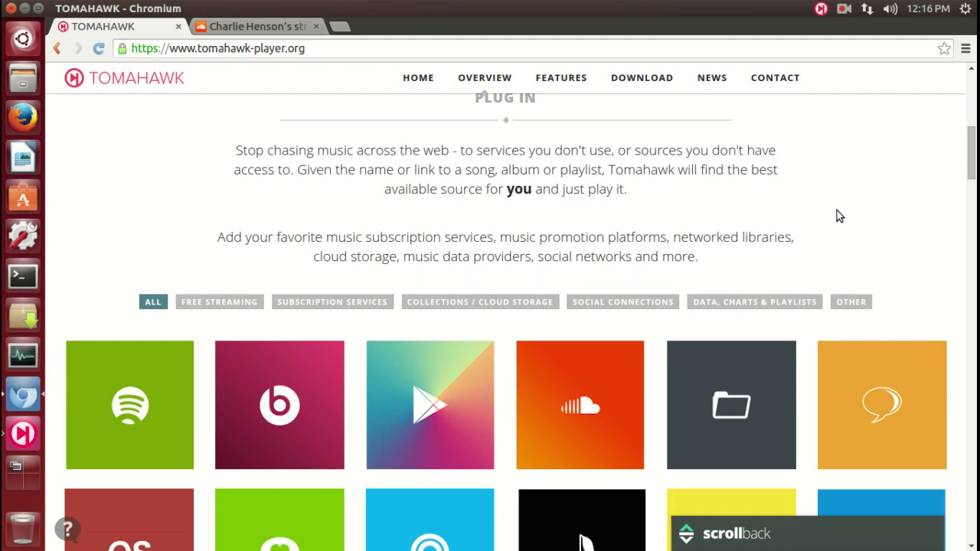
pyautogui.scroll(-2, 837, 215)
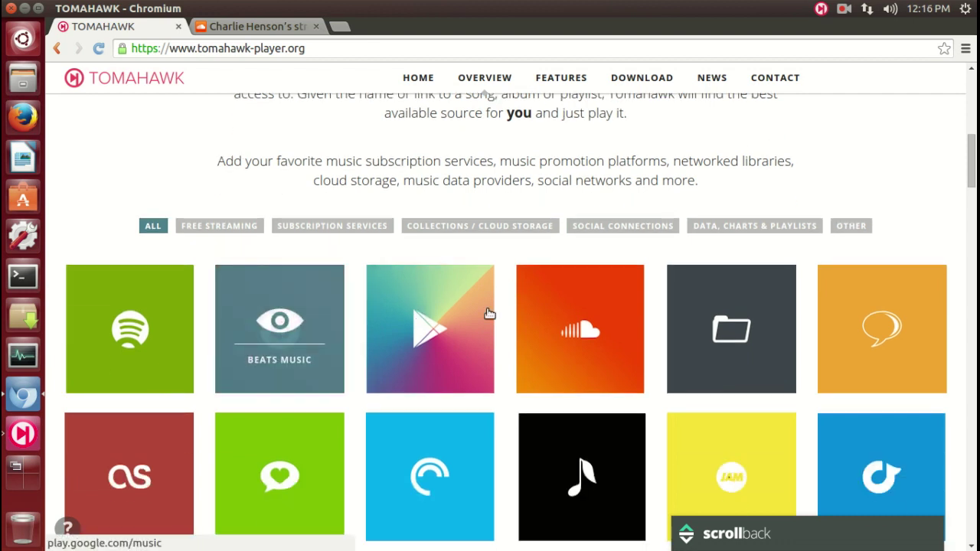
pyautogui.scroll(-2, 855, 327)
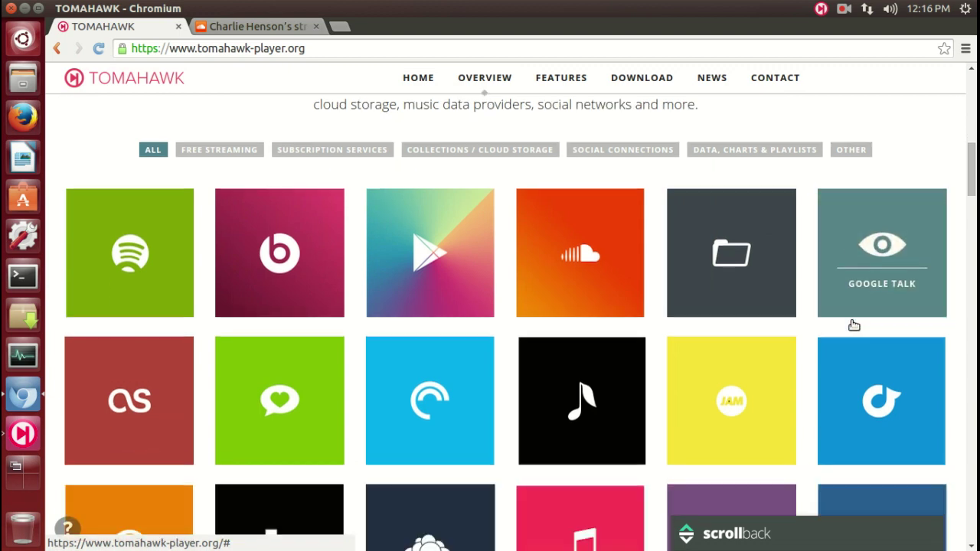
pyautogui.scroll(-5, 854, 327)
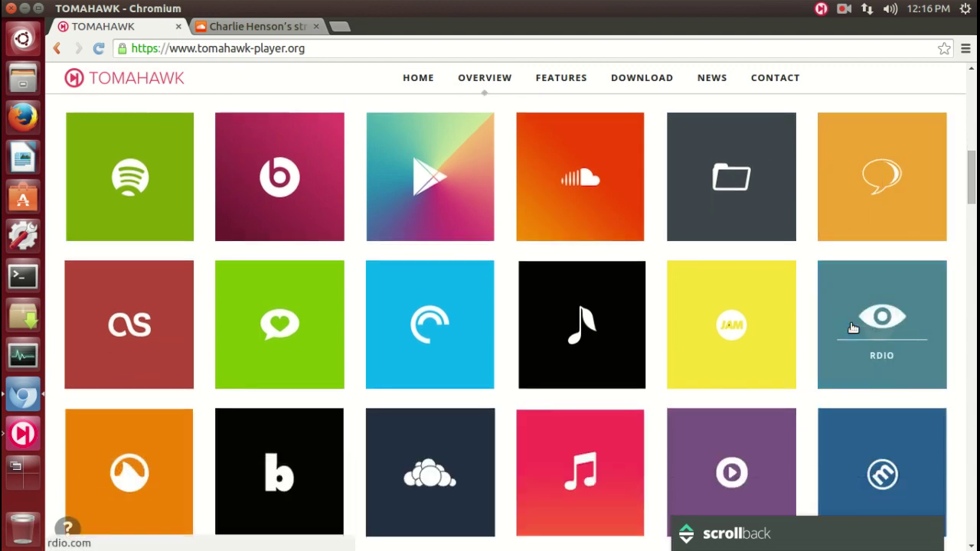
pyautogui.scroll(-7, 852, 327)
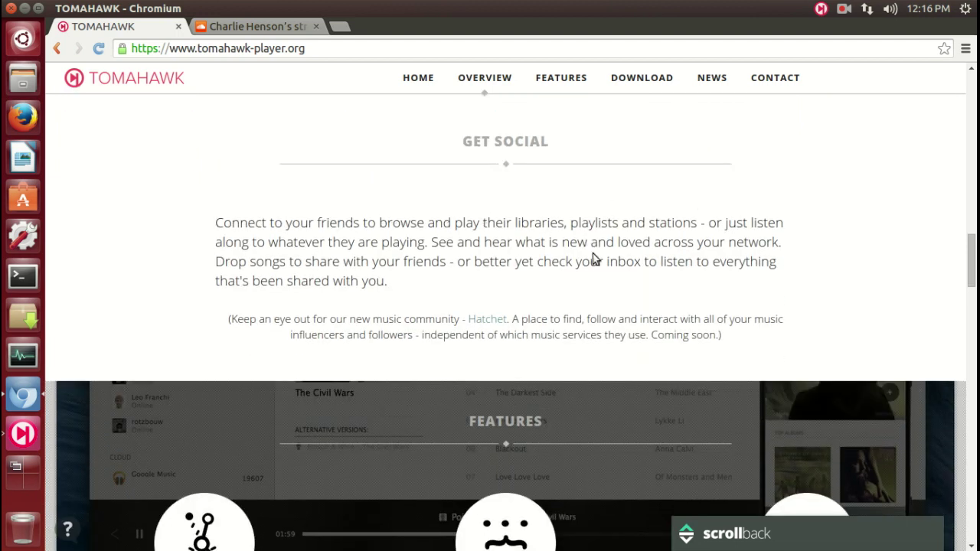
pyautogui.scroll(-5, 593, 253)
pyautogui.scroll(-6, 610, 236)
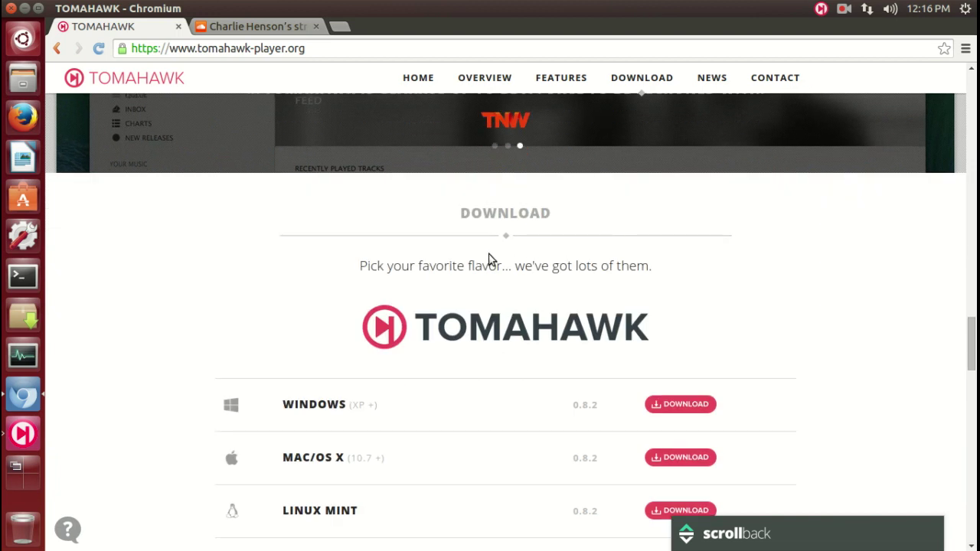
# - Scroll through the Download platform list to the bottom of the tomahawk-player.org page
pyautogui.scroll(-2, 601, 271)
pyautogui.scroll(-2, 603, 278)
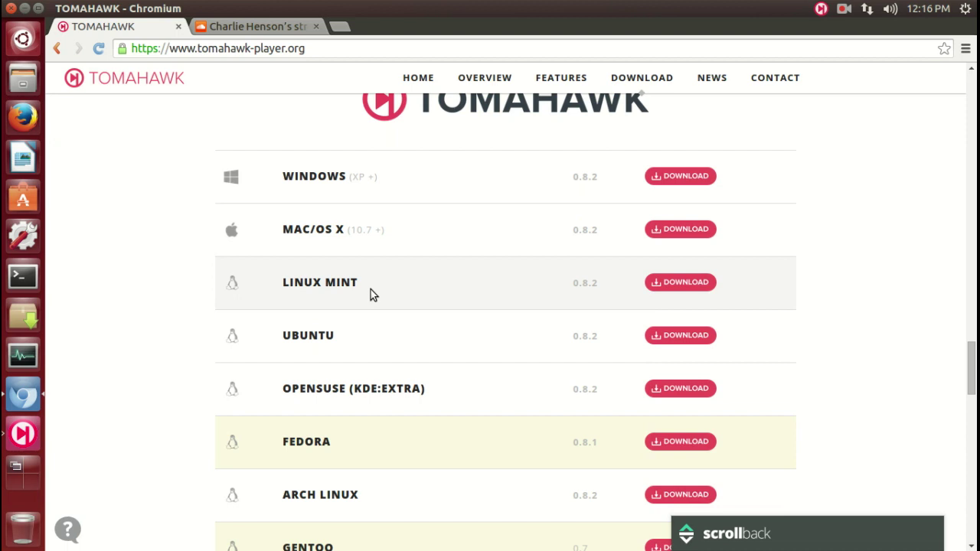
pyautogui.scroll(-2, 381, 380)
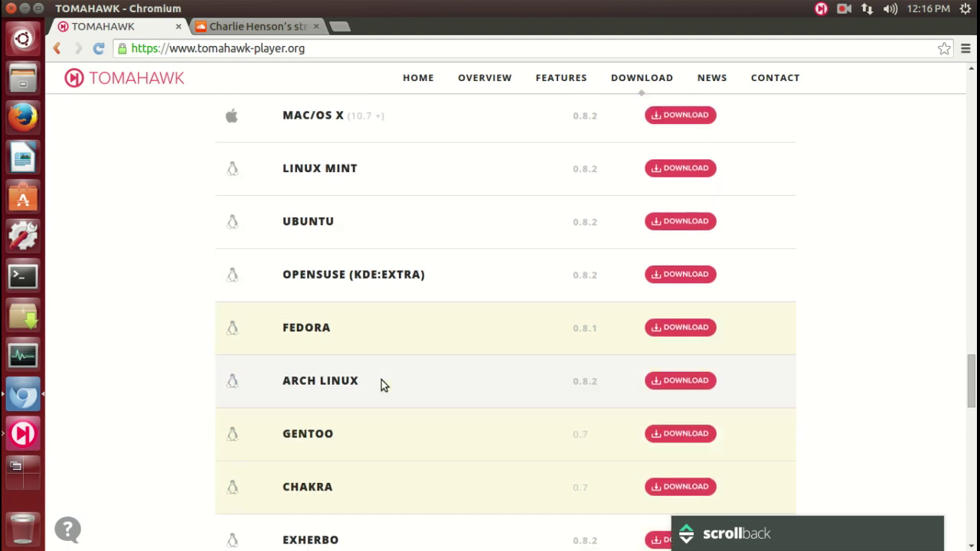
pyautogui.scroll(-4, 381, 383)
pyautogui.scroll(-8, 381, 379)
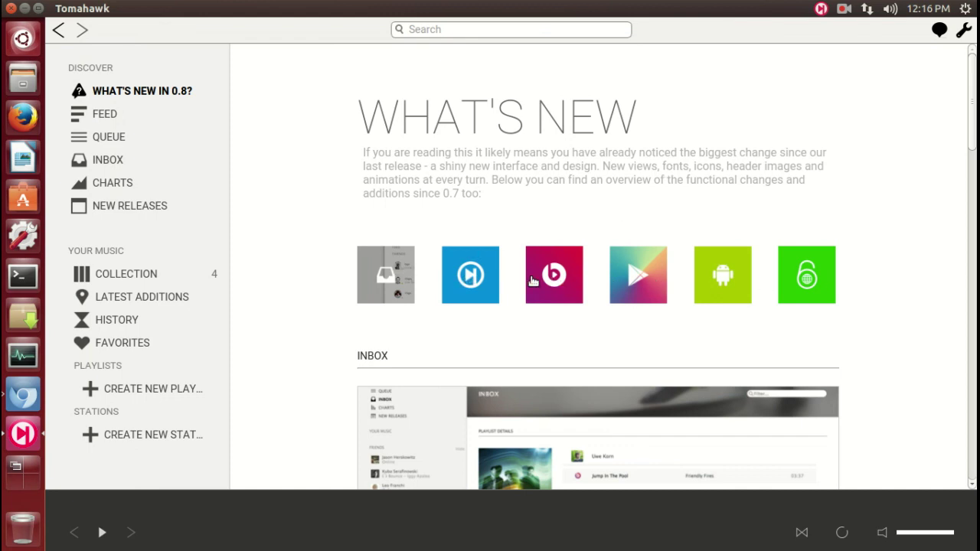
pyautogui.click(564, 277)
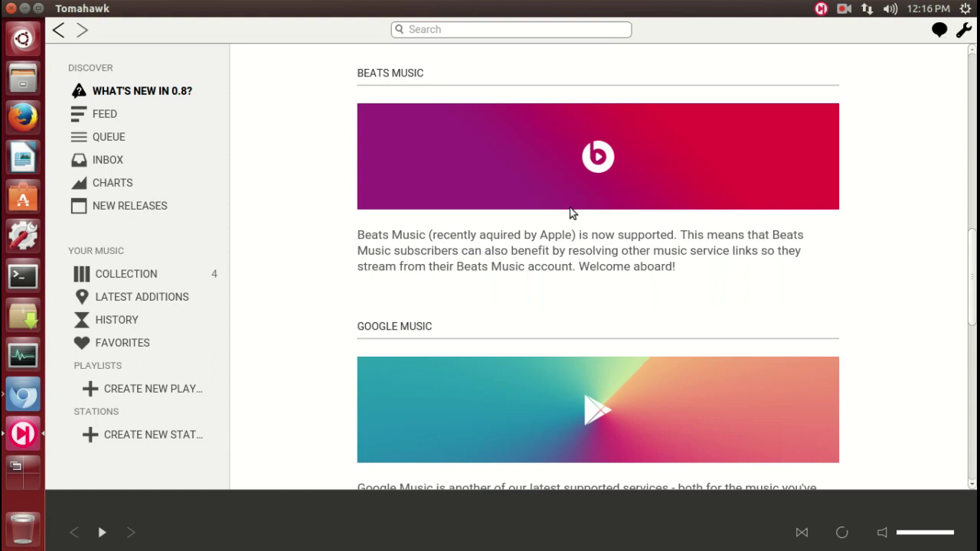
pyautogui.scroll(10, 570, 207)
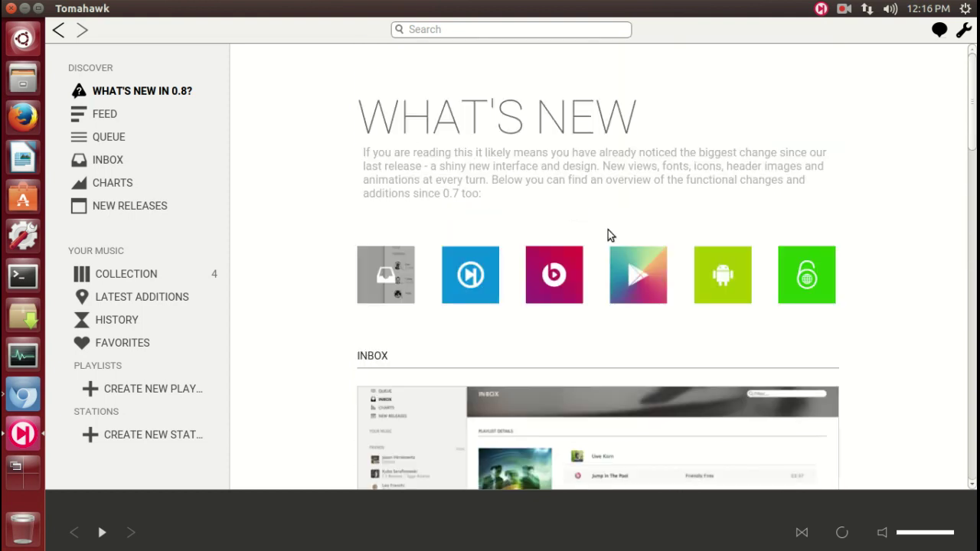
pyautogui.click(651, 272)
pyautogui.scroll(3, 642, 271)
pyautogui.scroll(10, 640, 267)
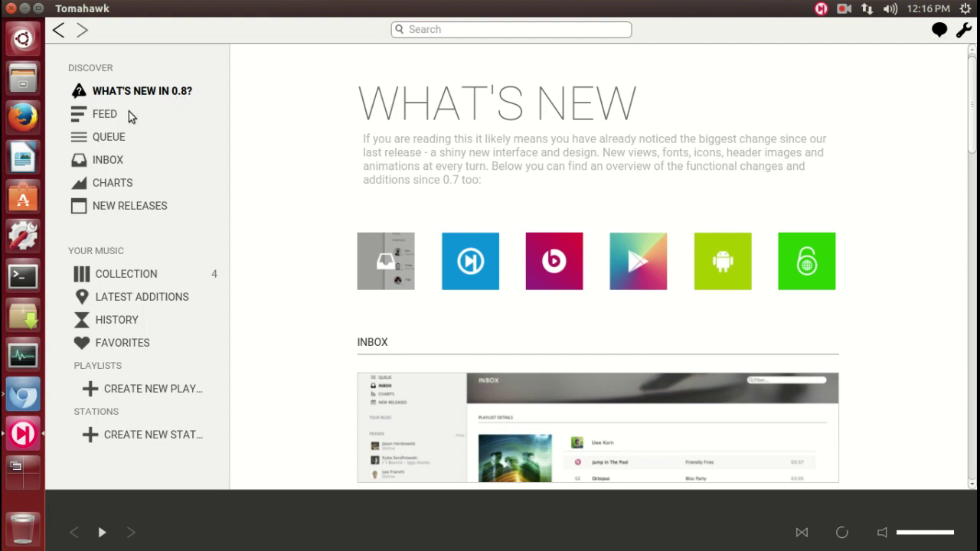
# - Visit the Feed, Queue, Inbox, Charts and New Releases views from the sidebar in turn
pyautogui.click(128, 115)
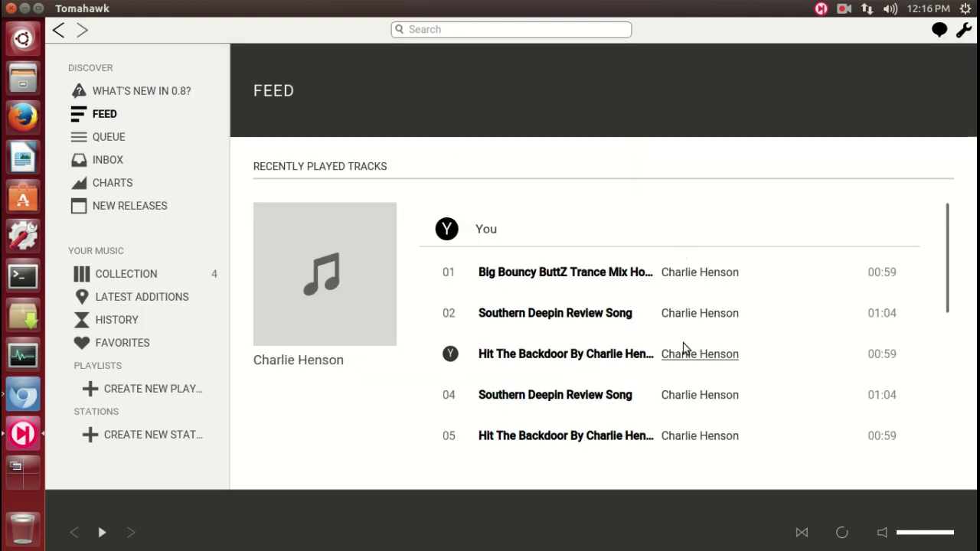
pyautogui.click(114, 139)
pyautogui.click(112, 162)
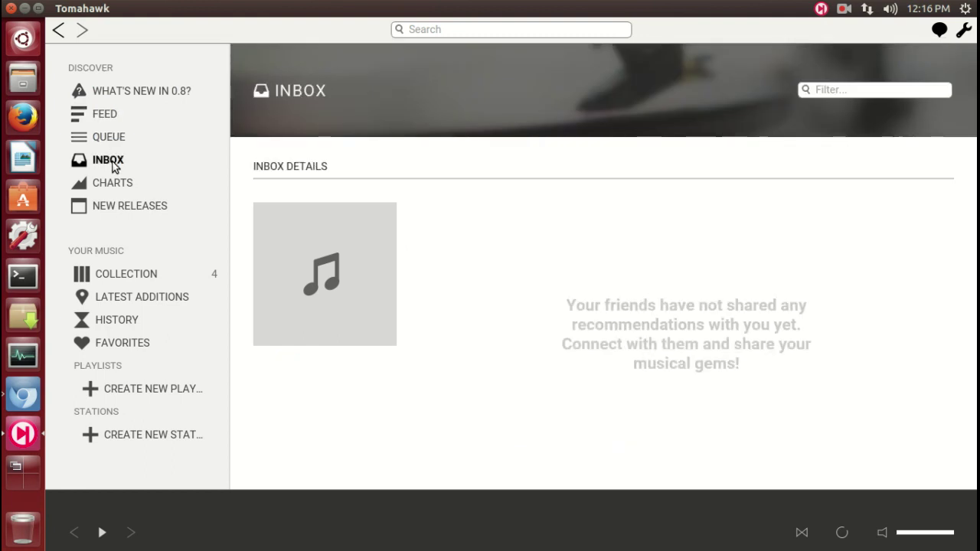
pyautogui.click(114, 184)
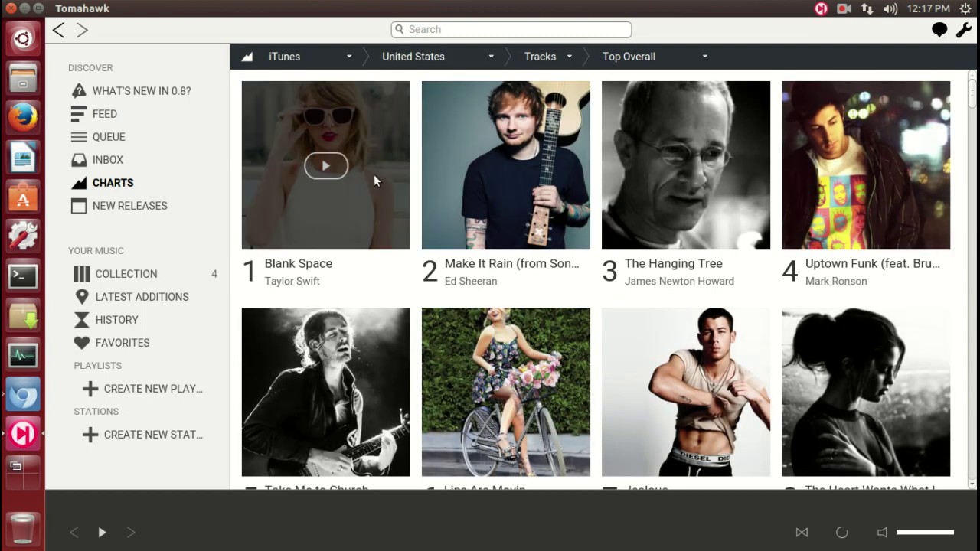
pyautogui.click(141, 208)
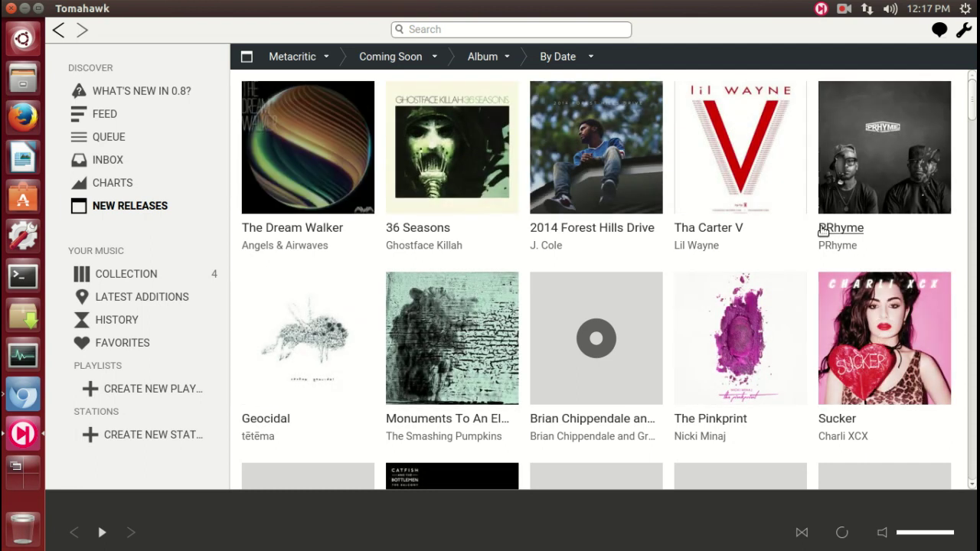
# - Set Big Bouncy ButtZ to track number 1 in Properties, then sort the collection by the Track column
pyautogui.click(125, 276)
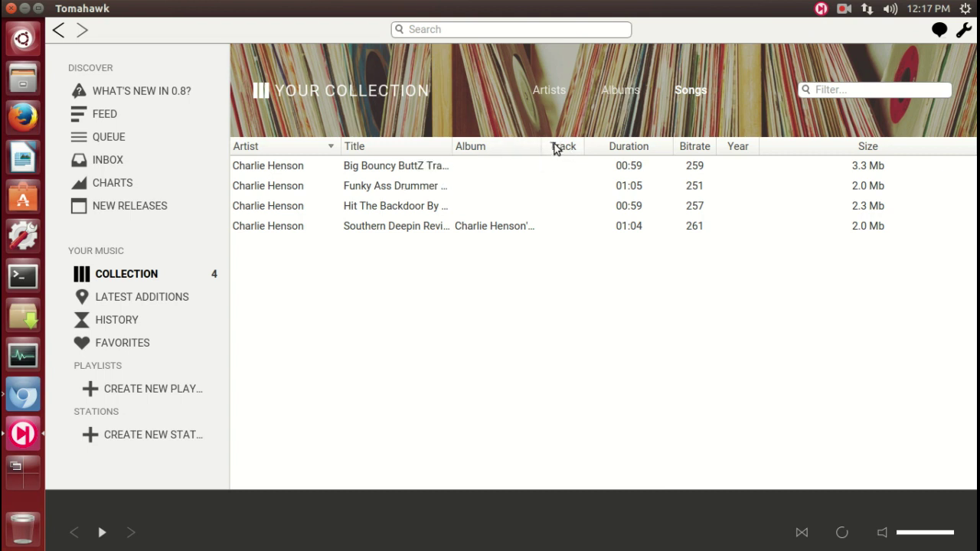
pyautogui.rightClick(389, 168)
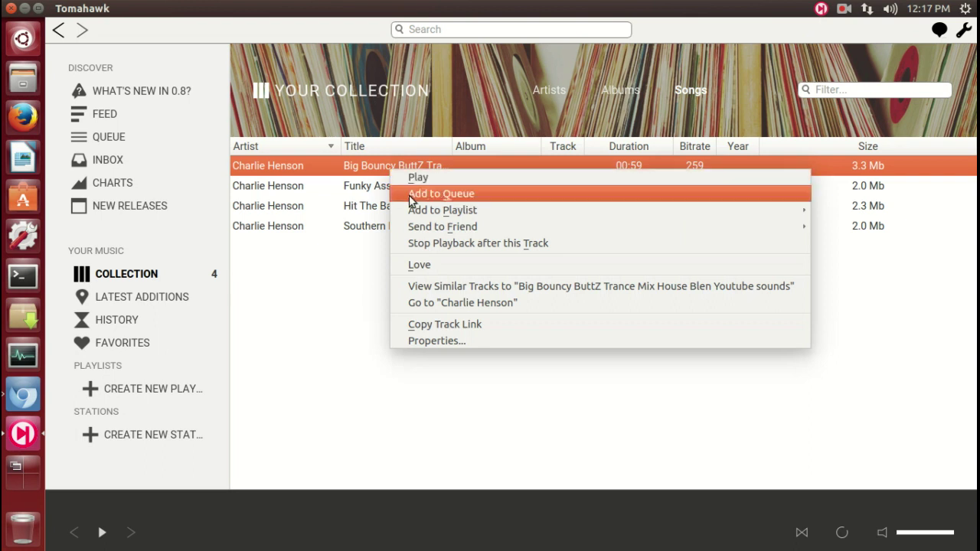
pyautogui.click(508, 339)
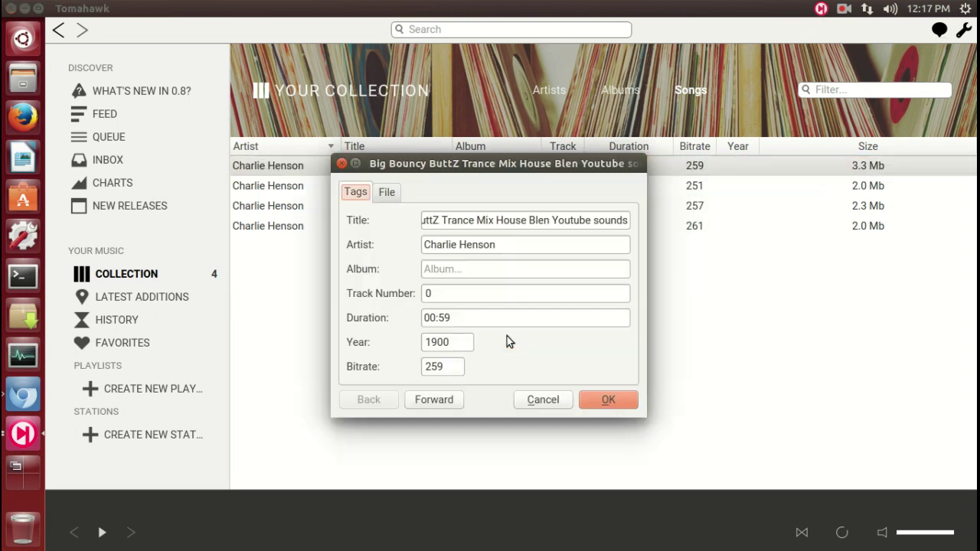
pyautogui.doubleClick(461, 298)
pyautogui.write('1')
pyautogui.click(599, 401)
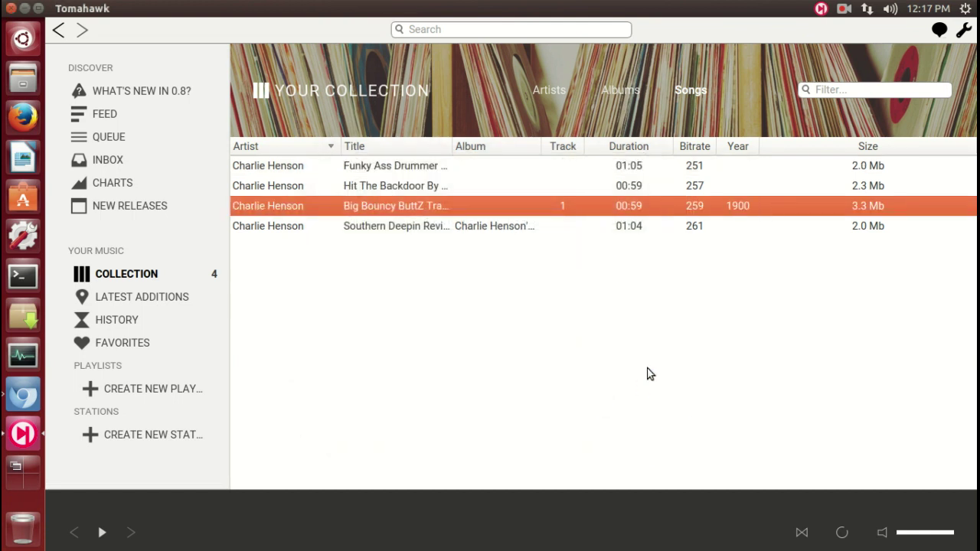
pyautogui.click(573, 147)
pyautogui.click(573, 146)
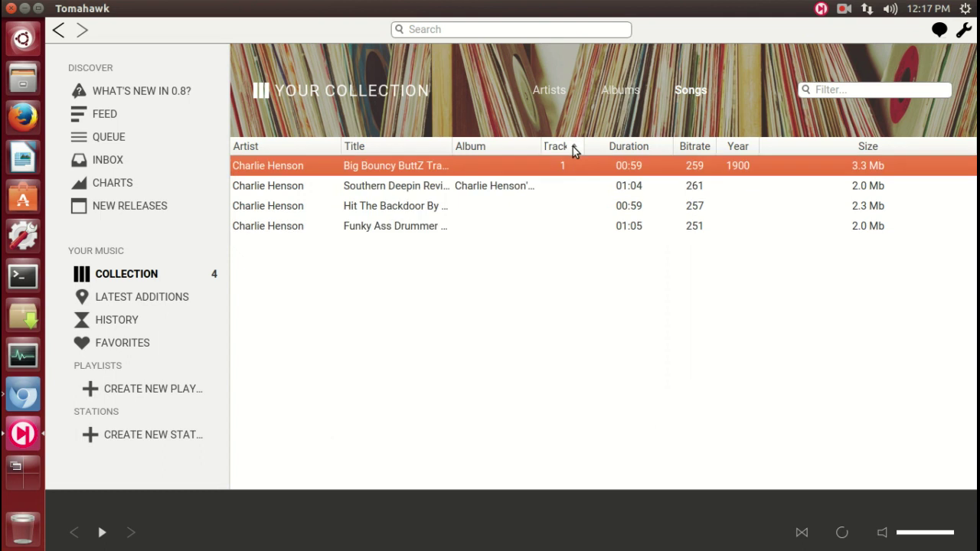
# - Browse the Latest Additions, History and Favorites lists in the sidebar
pyautogui.click(142, 299)
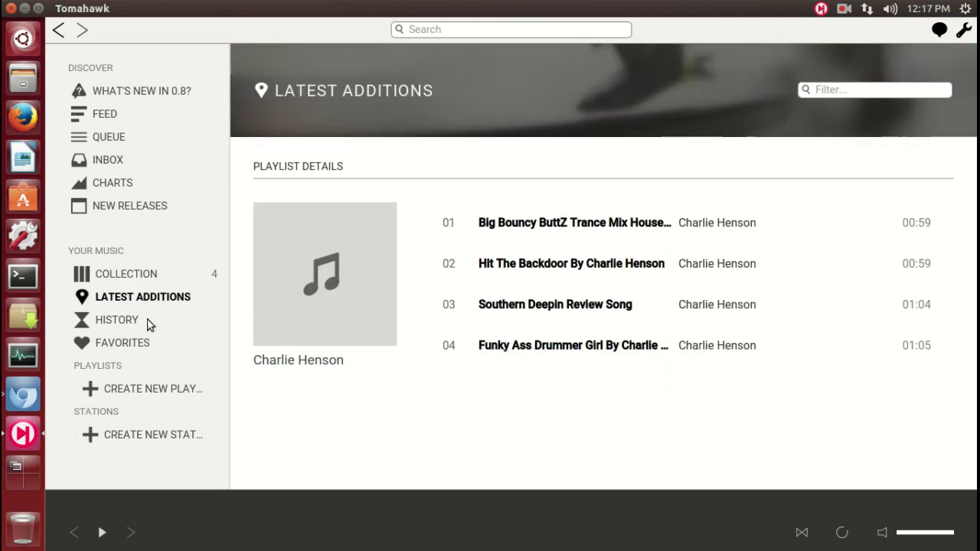
pyautogui.click(150, 324)
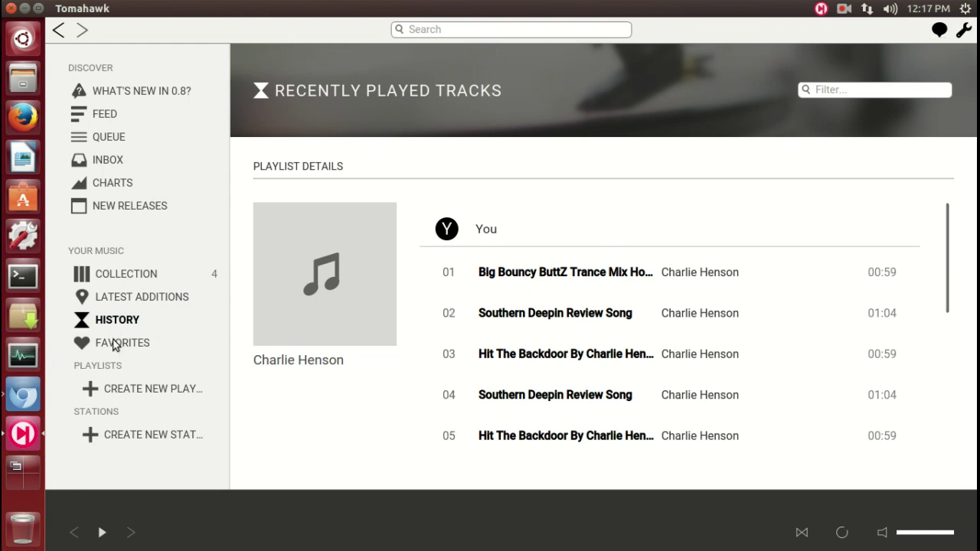
pyautogui.click(118, 343)
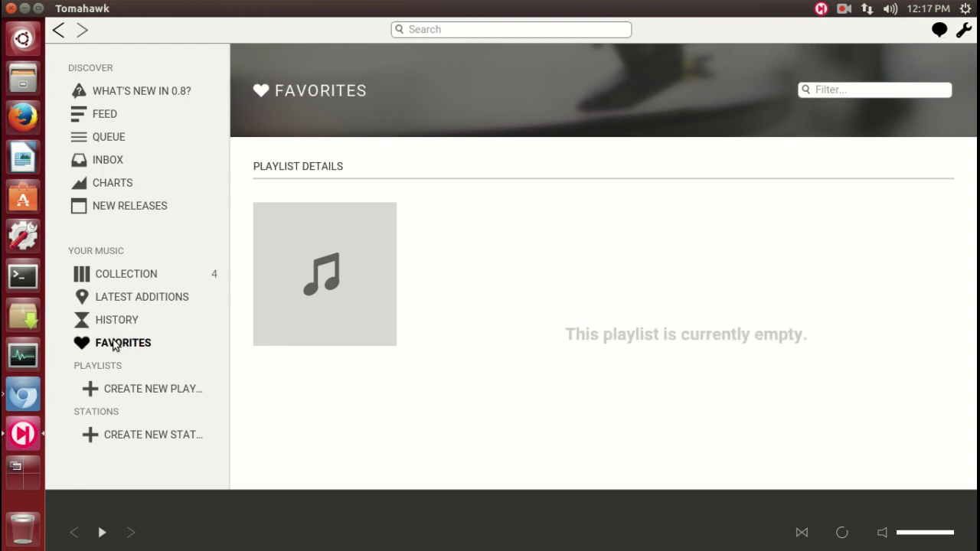
# - Cancel the Create New Playlist dialog, then open Create New Station without creating one
pyautogui.click(119, 389)
pyautogui.click(489, 258)
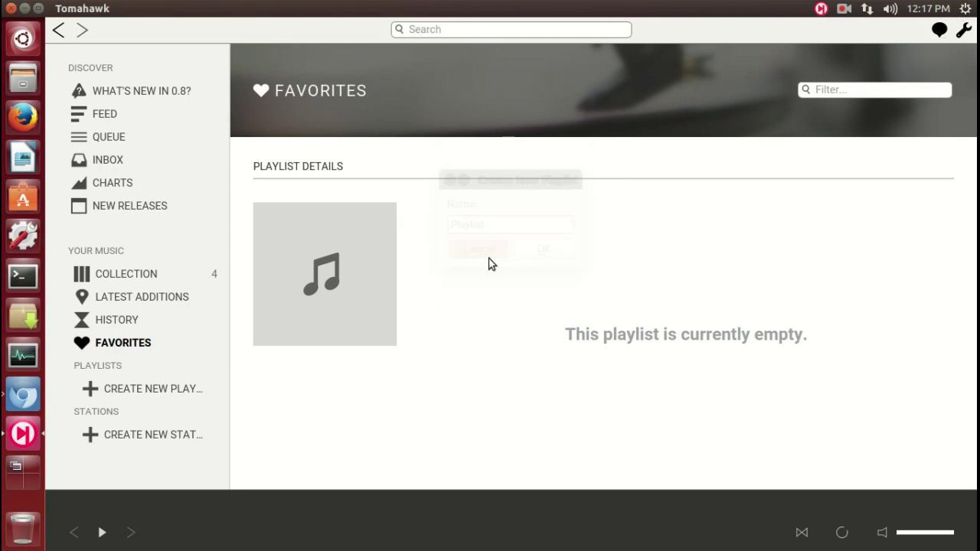
pyautogui.click(188, 434)
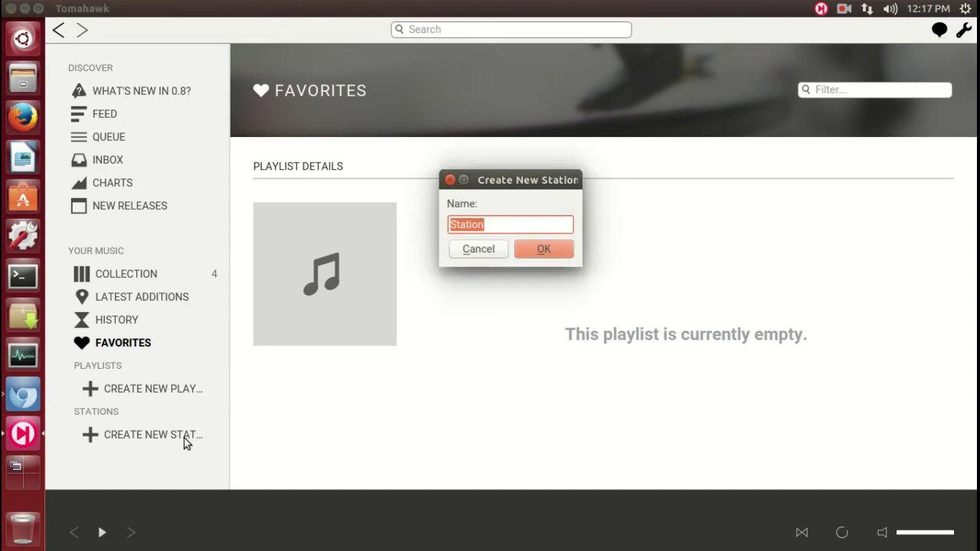
pyautogui.click(485, 257)
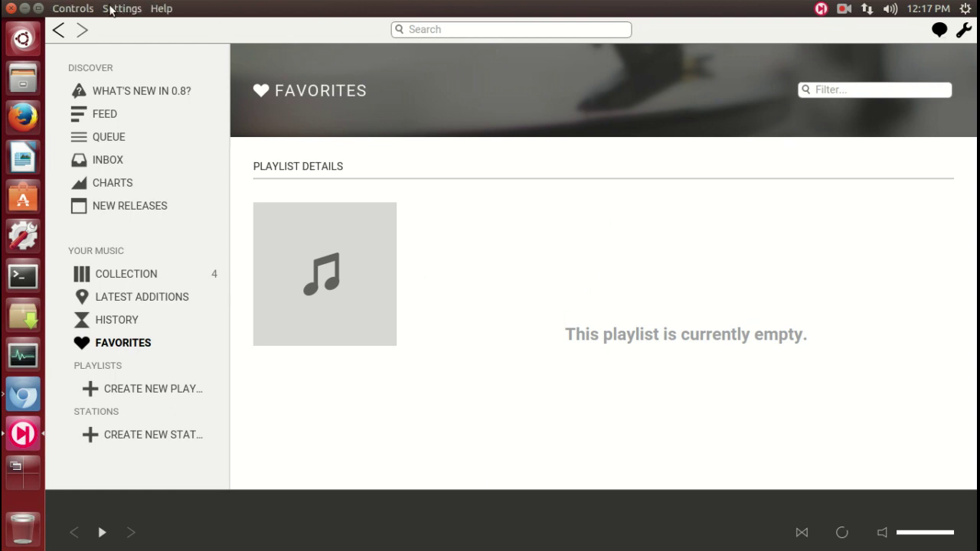
pyautogui.click(76, 9)
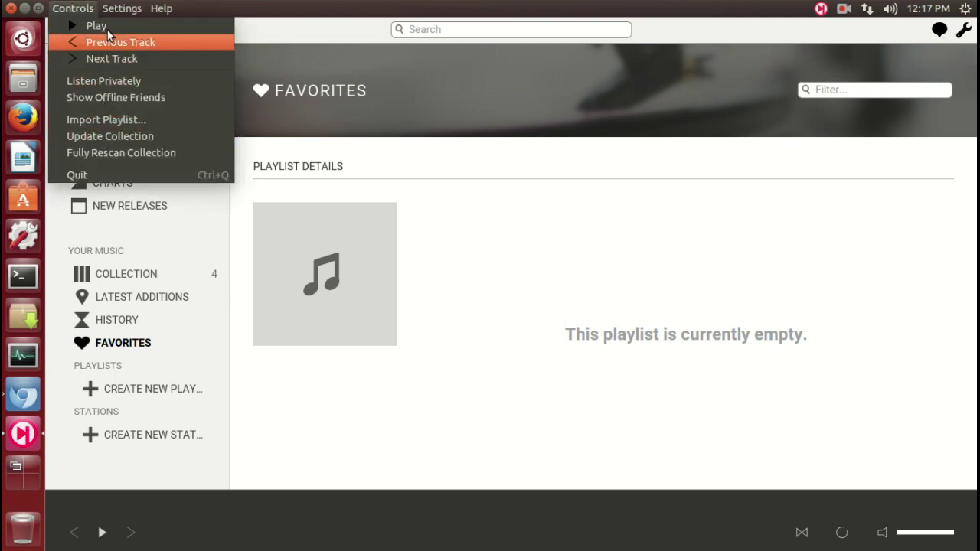
pyautogui.moveTo(121, 9)
pyautogui.click(134, 41)
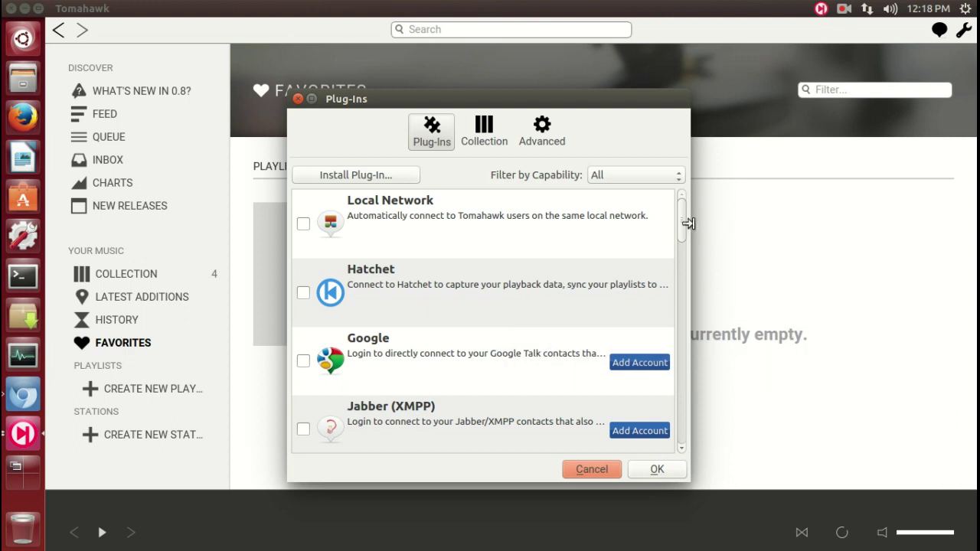
pyautogui.moveTo(687, 228); pyautogui.dragTo(689, 432)
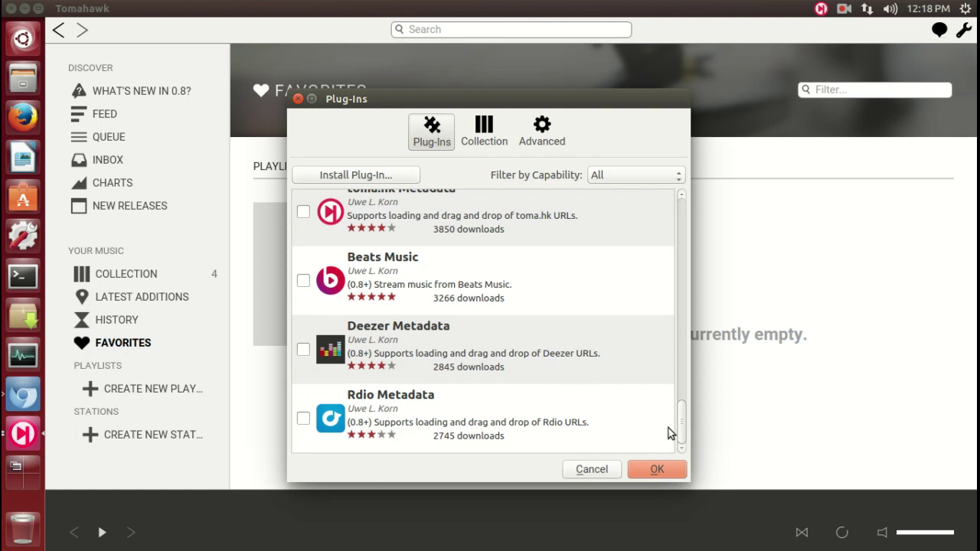
pyautogui.click(612, 470)
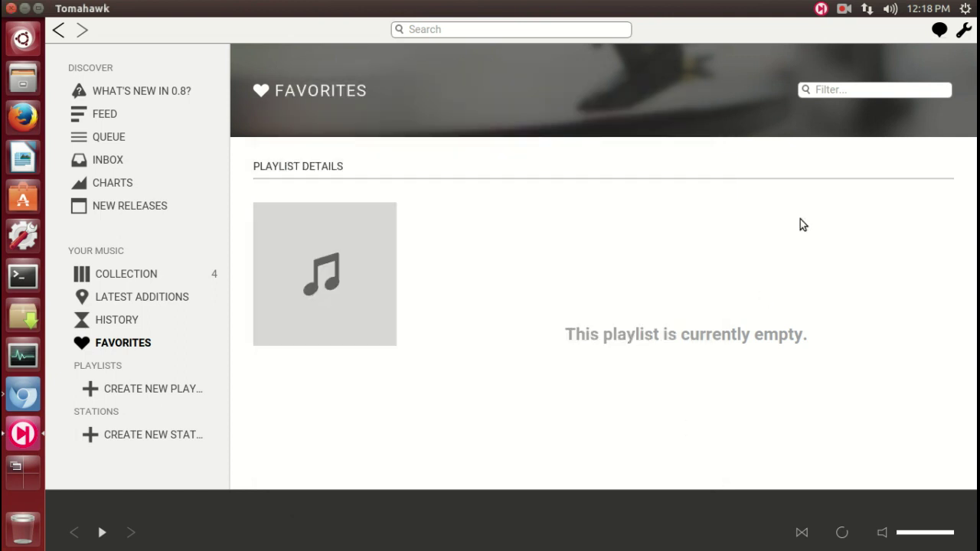
pyautogui.click(962, 34)
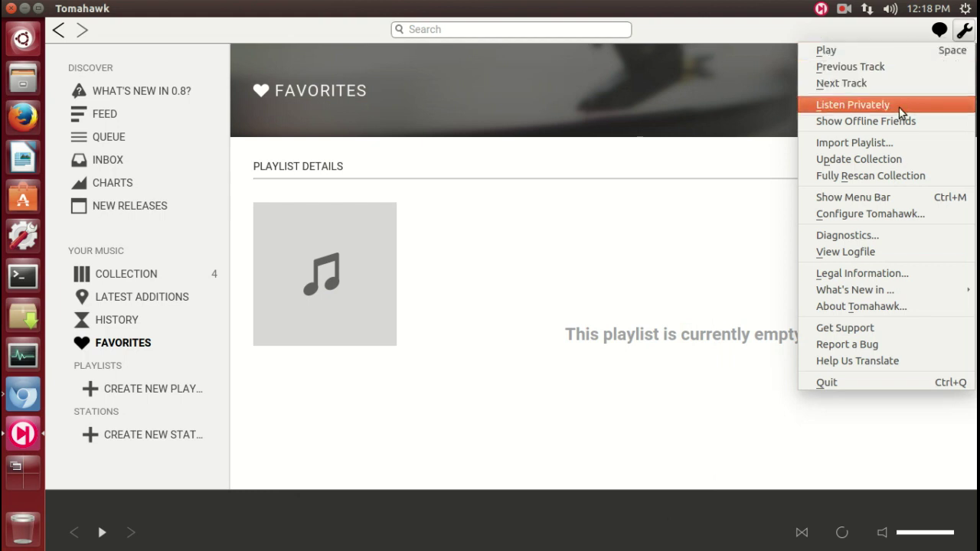
pyautogui.click(893, 160)
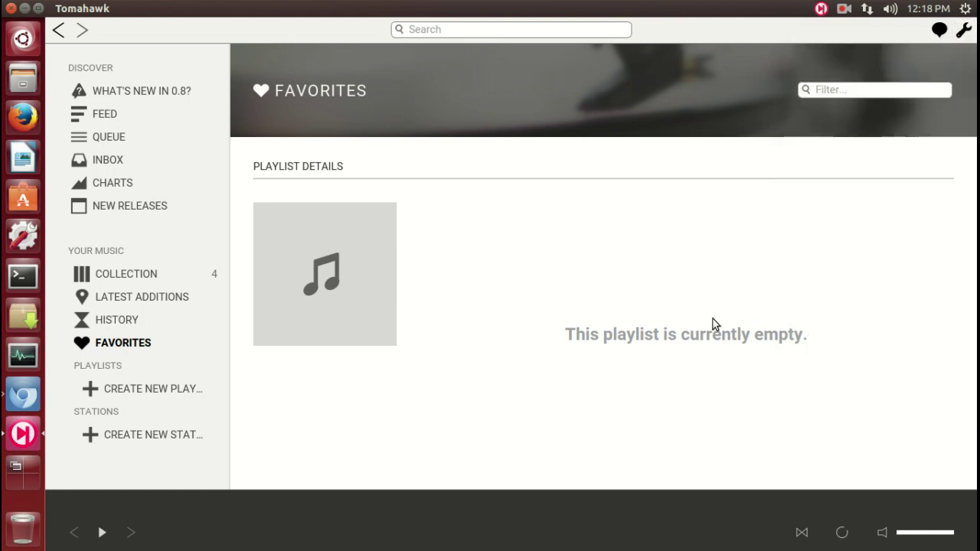
pyautogui.click(72, 8)
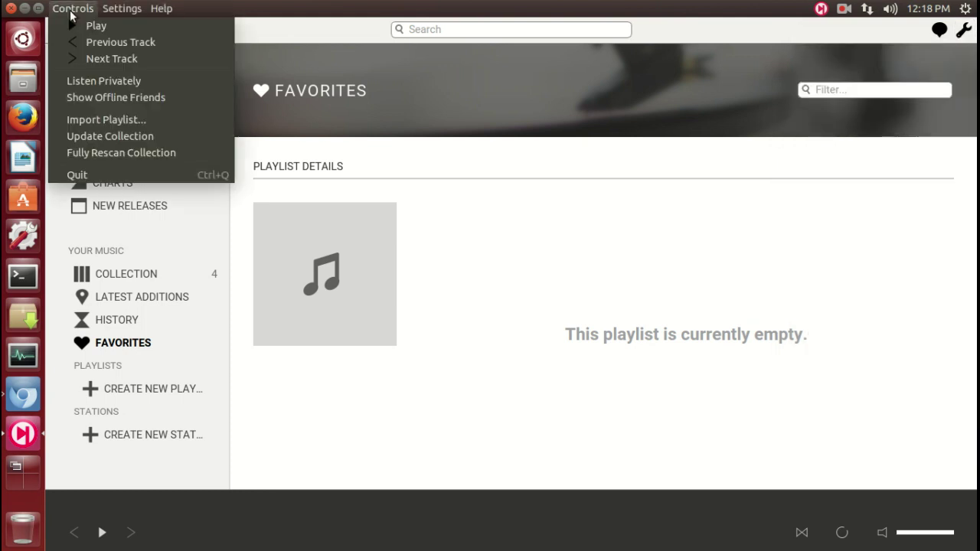
pyautogui.moveTo(103, 11)
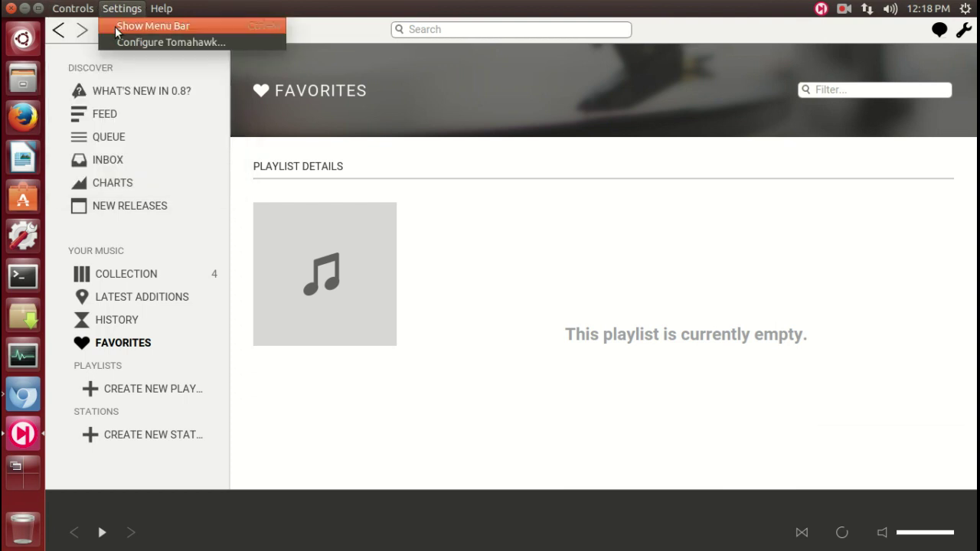
pyautogui.click(121, 41)
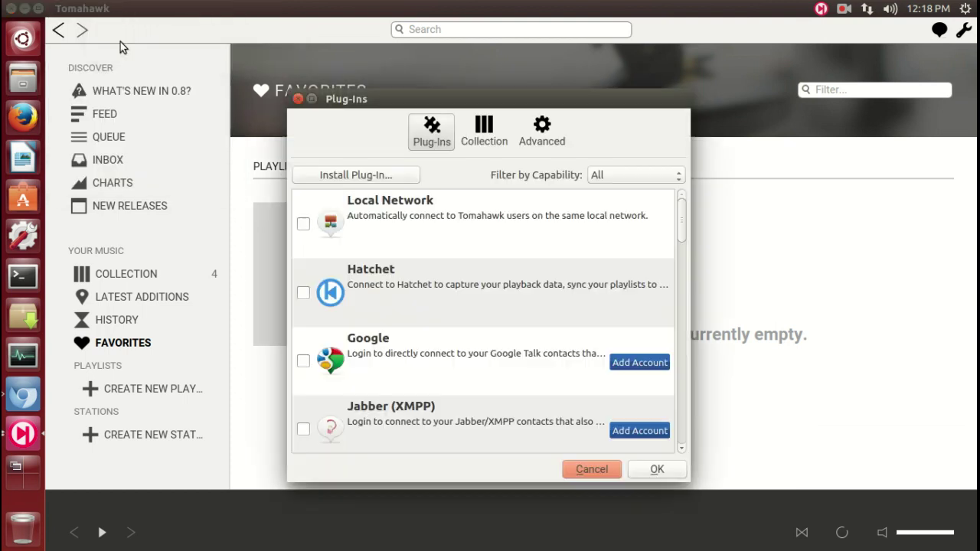
pyautogui.click(485, 134)
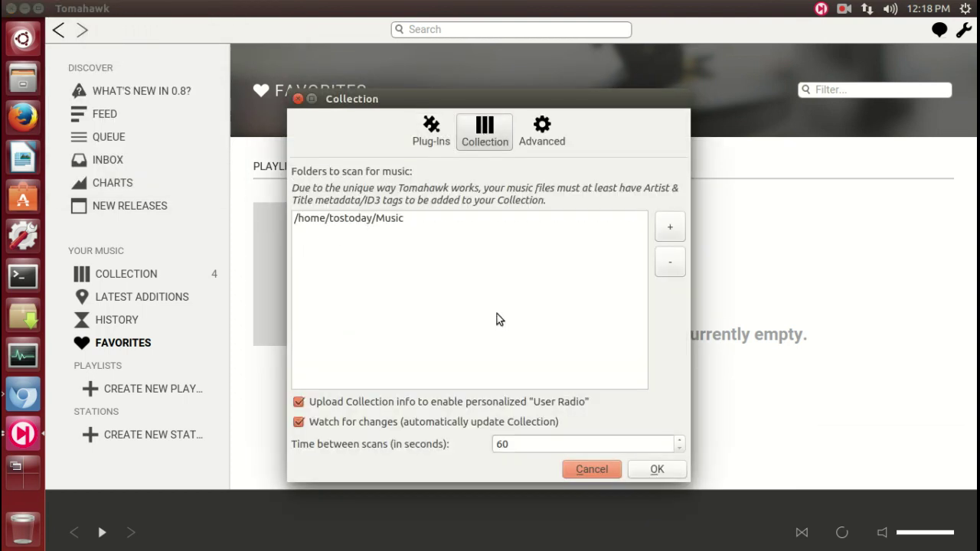
pyautogui.click(591, 470)
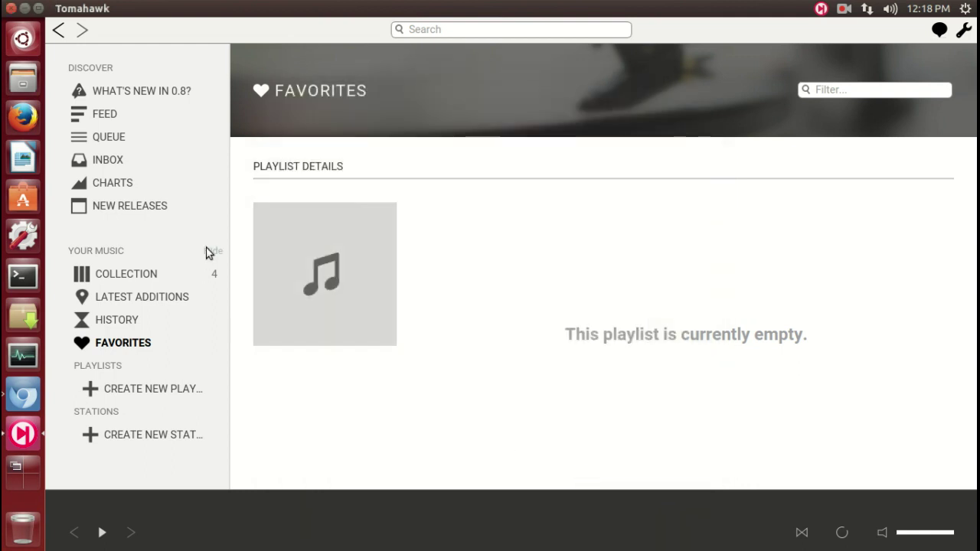
# - Start Southern Deepin Review Song from the Collection list, raise volume to maximum, and pause at 00:14
pyautogui.click(150, 279)
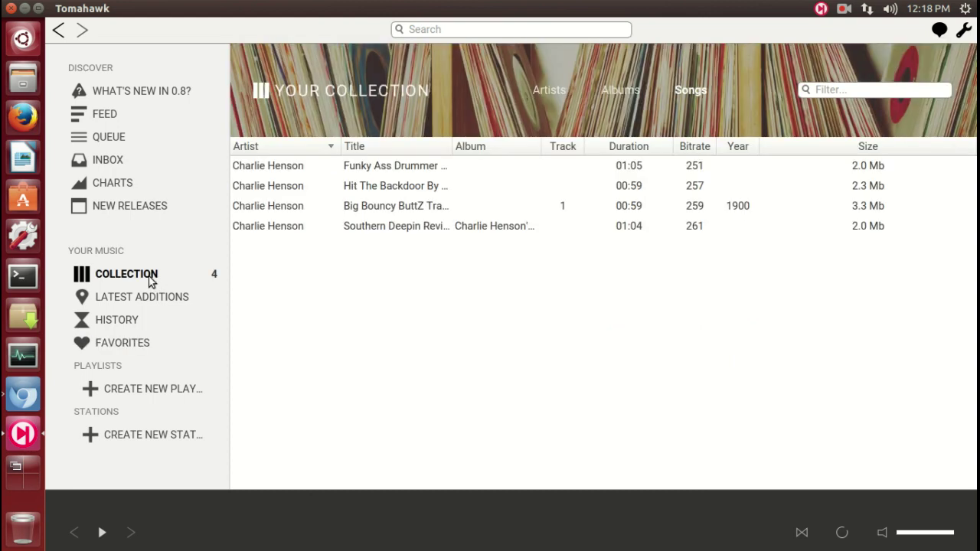
pyautogui.doubleClick(400, 228)
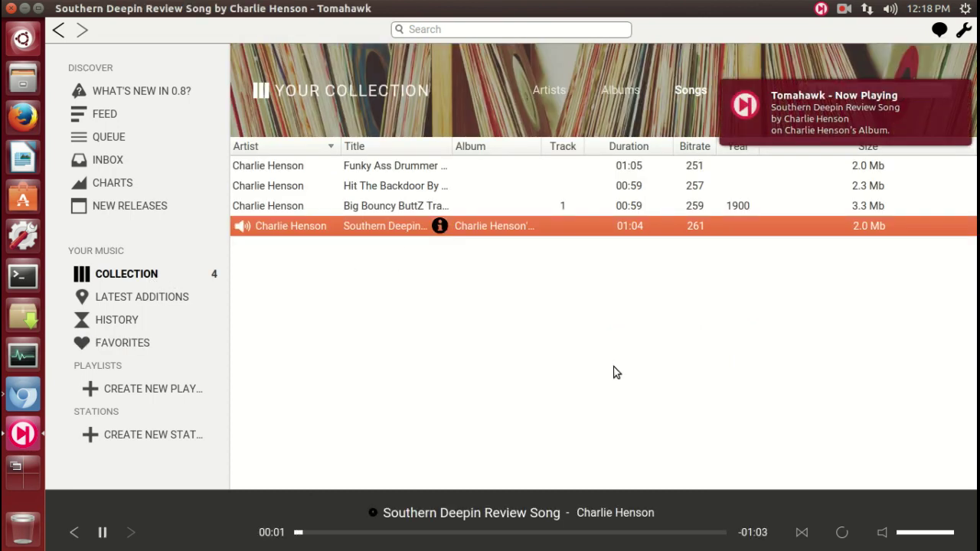
pyautogui.moveTo(909, 537); pyautogui.dragTo(936, 538)
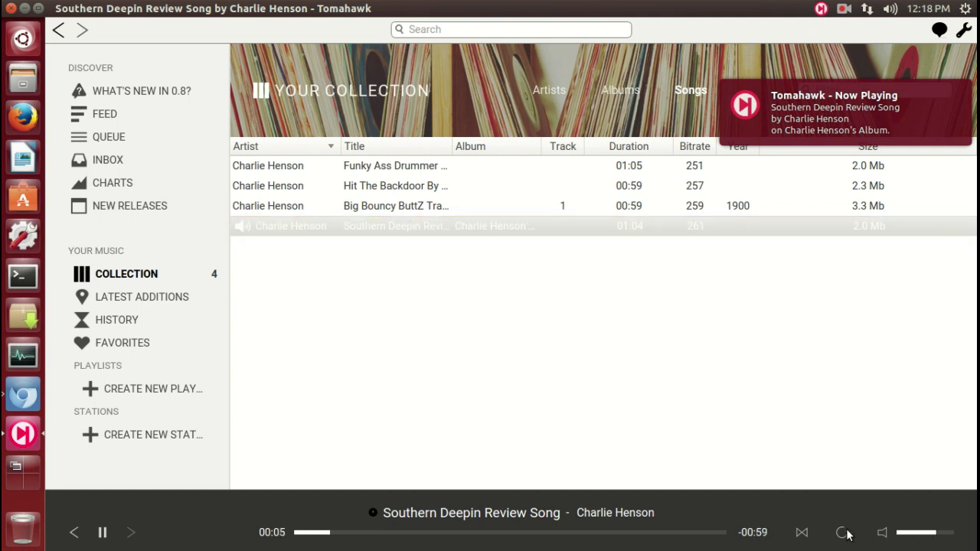
pyautogui.click(954, 537)
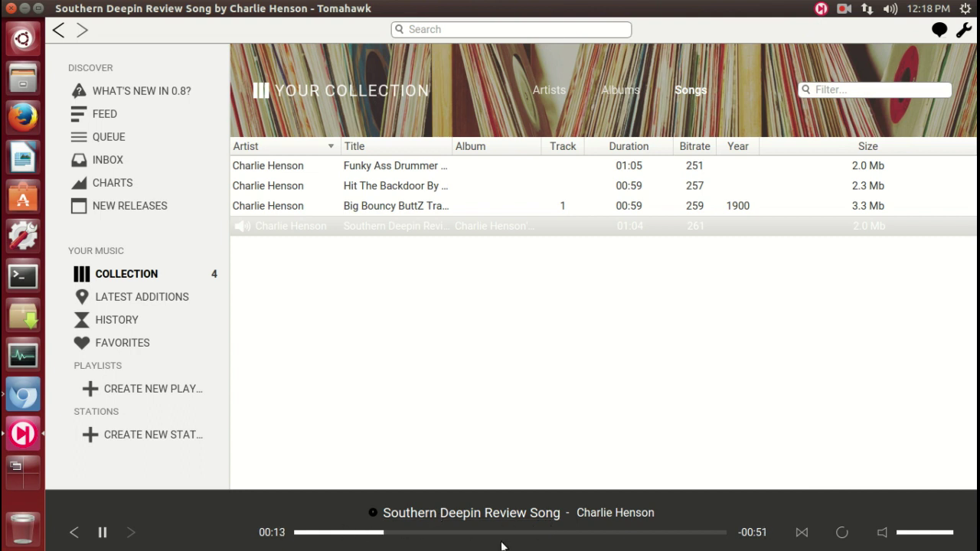
pyautogui.click(102, 533)
pyautogui.moveTo(513, 235)
# - Minimise the Tomahawk window, then check Tomahawk's controls in the sound indicator menu and close it
pyautogui.click(25, 8)
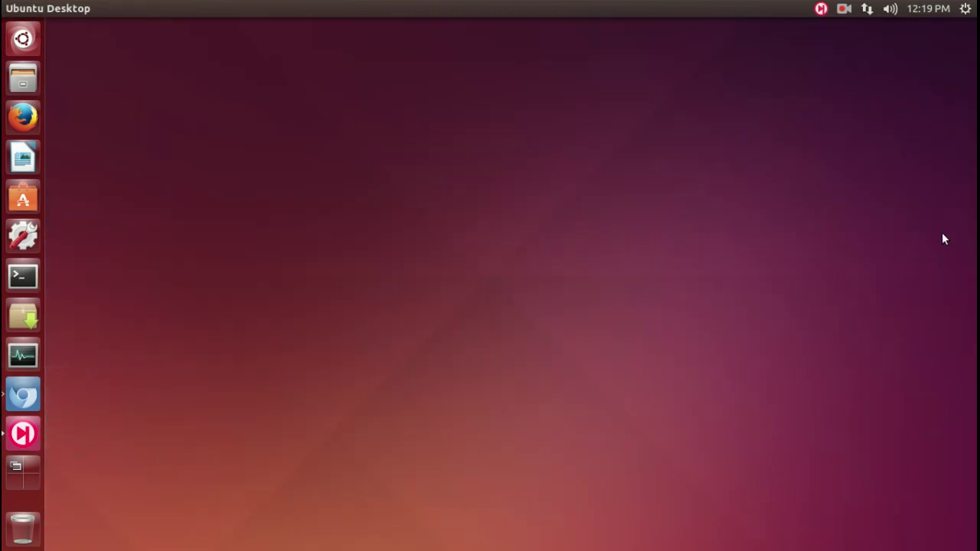
pyautogui.click(891, 9)
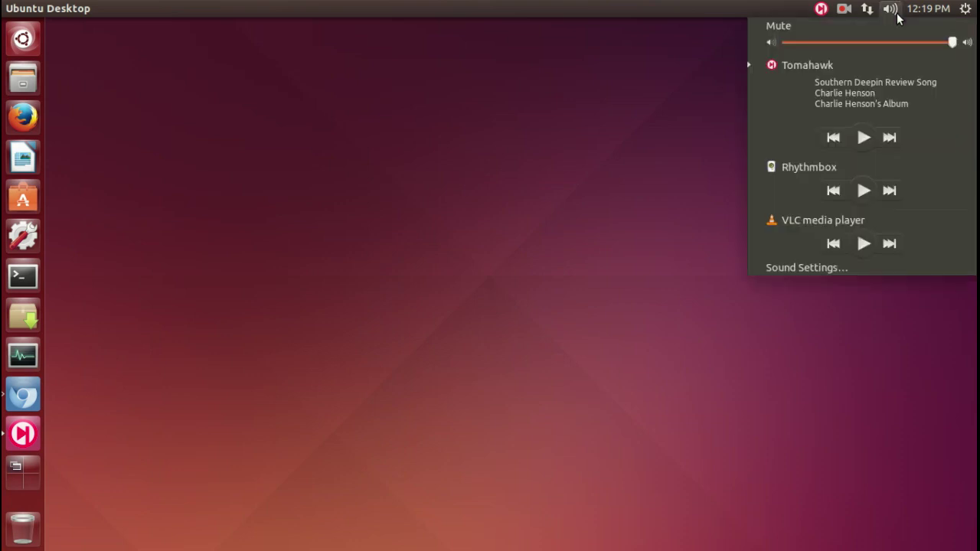
pyautogui.click(546, 139)
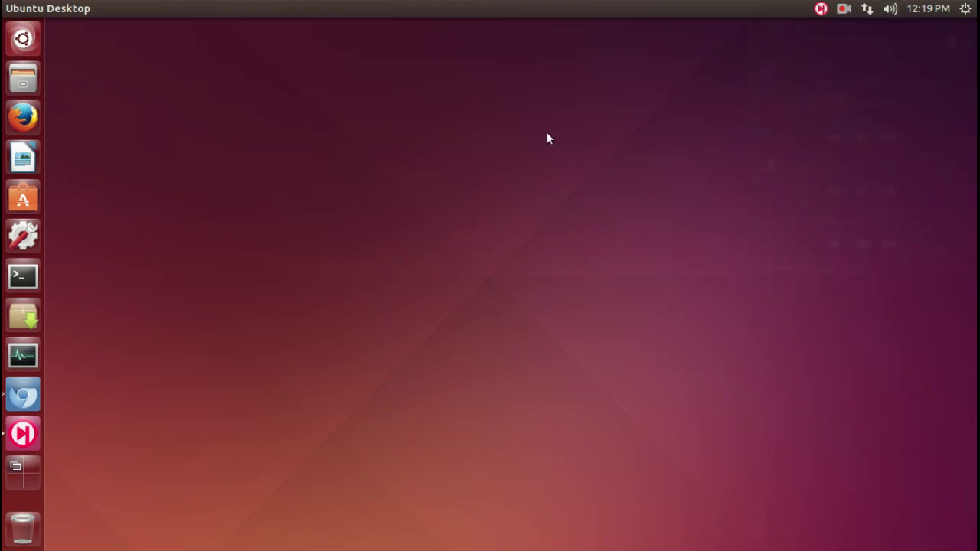